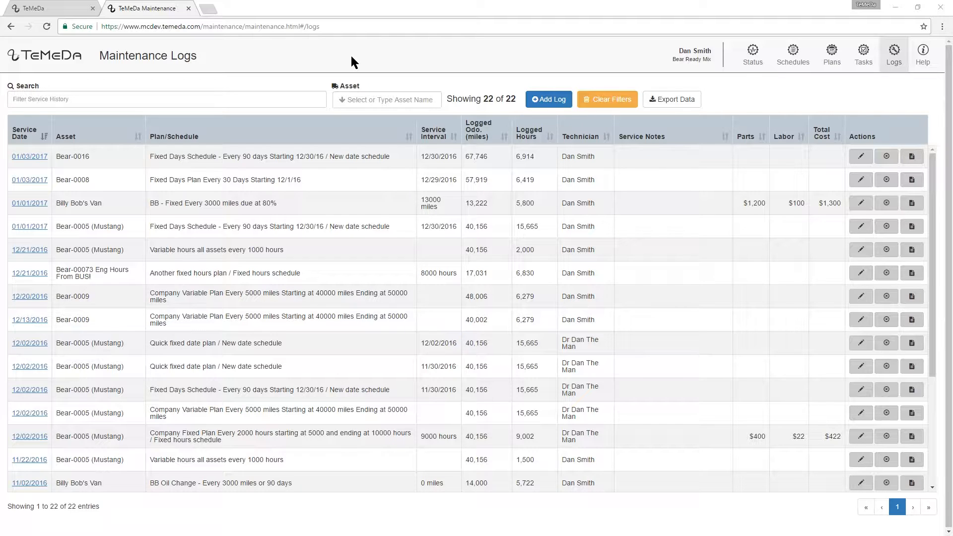
Step: Search the logs by a technician's name, then filter to Bear-0085 Engine BUS, clearing both afterwards
left_click(259, 93)
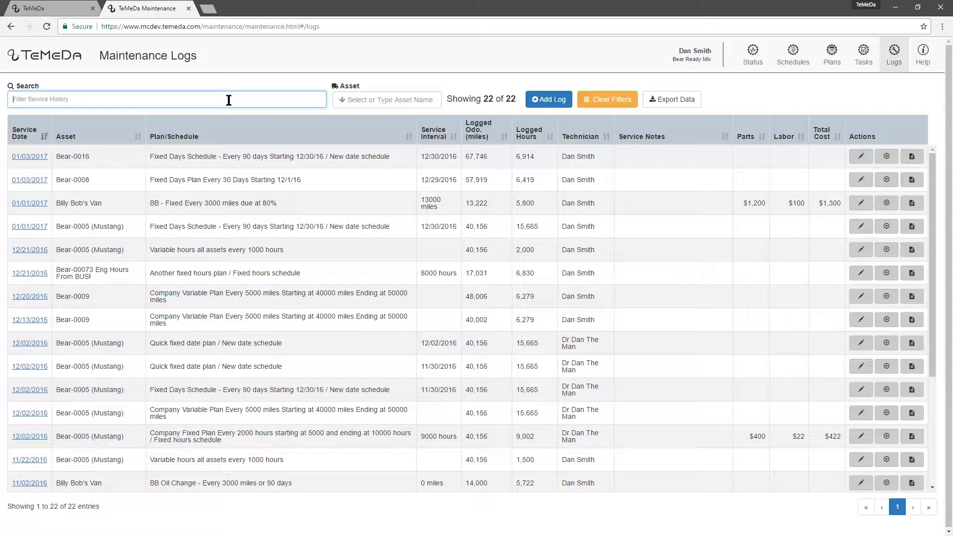
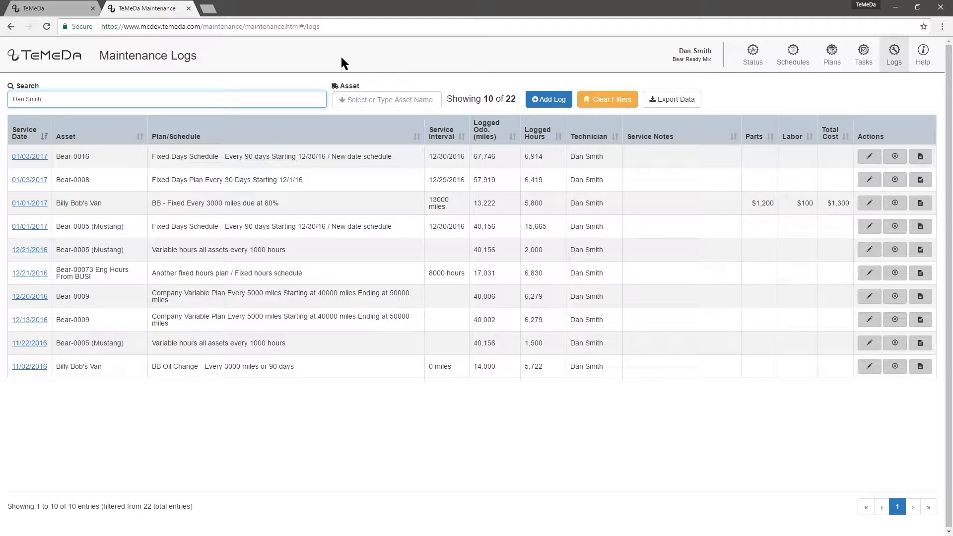
left_click(604, 103)
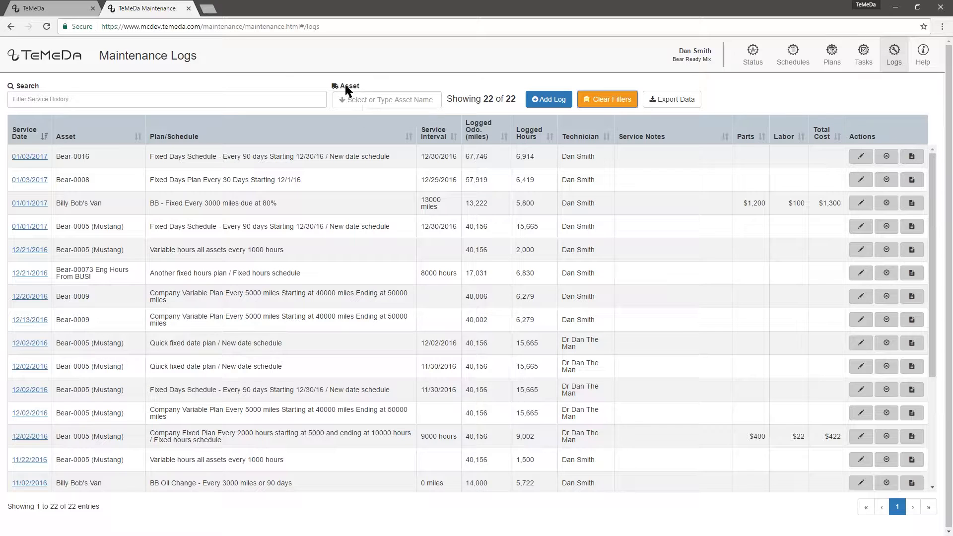
left_click(401, 100)
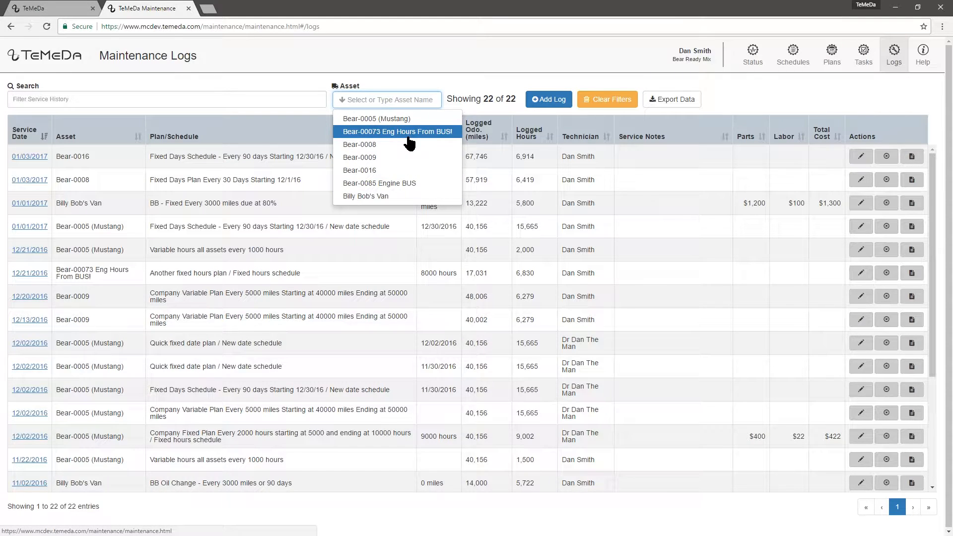
left_click(409, 183)
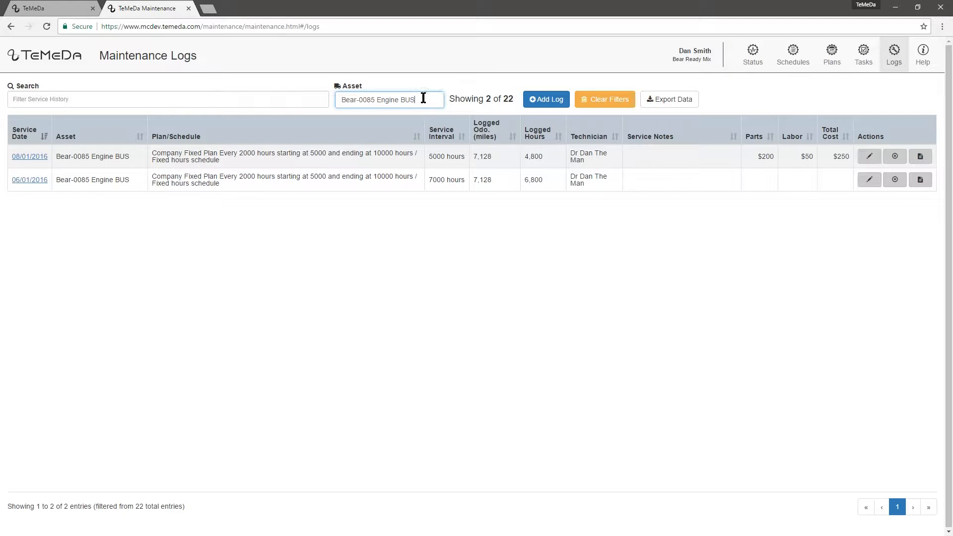
left_click(602, 105)
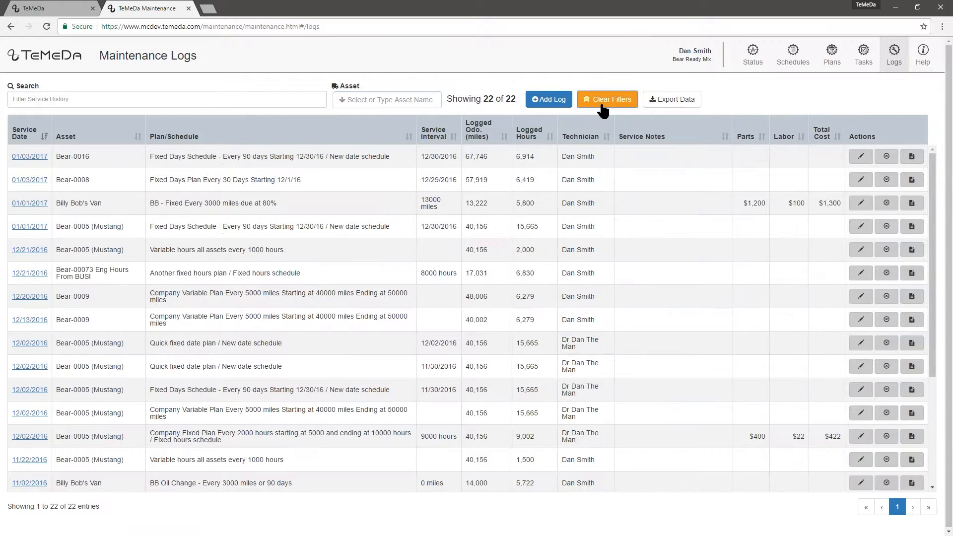
Step: Start a new maintenance log for asset Bear-0008, prefilled with 58,547 miles and 6,500 hours
left_click(548, 101)
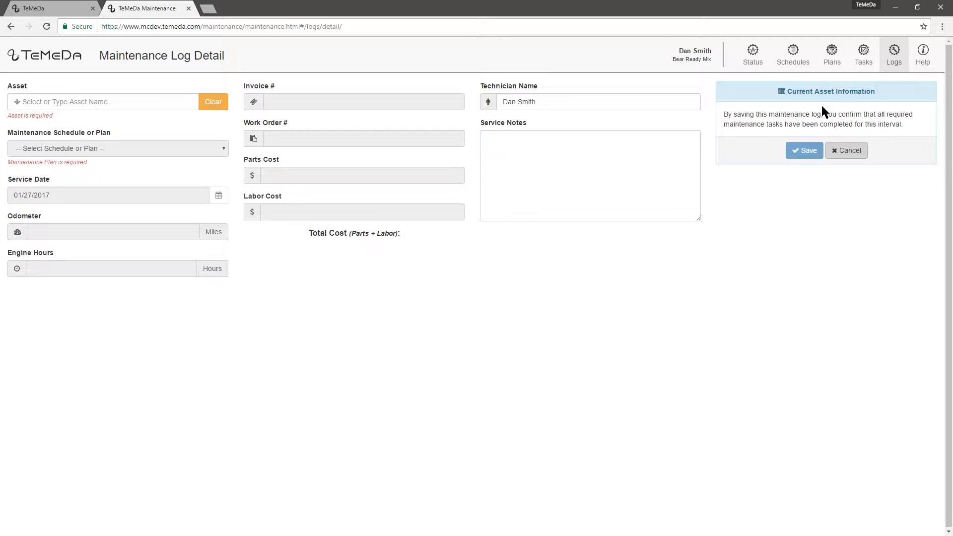
left_click(181, 98)
left_click(100, 146)
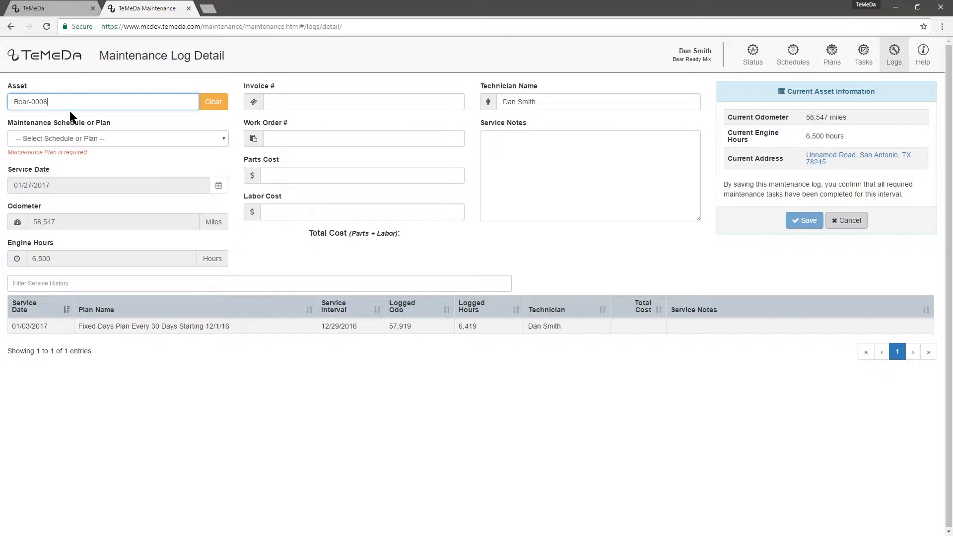
Step: Use the Fixed Days Plan Every 30 Days, interval 01/30/2017, and service date 01/26/2017
left_click(107, 139)
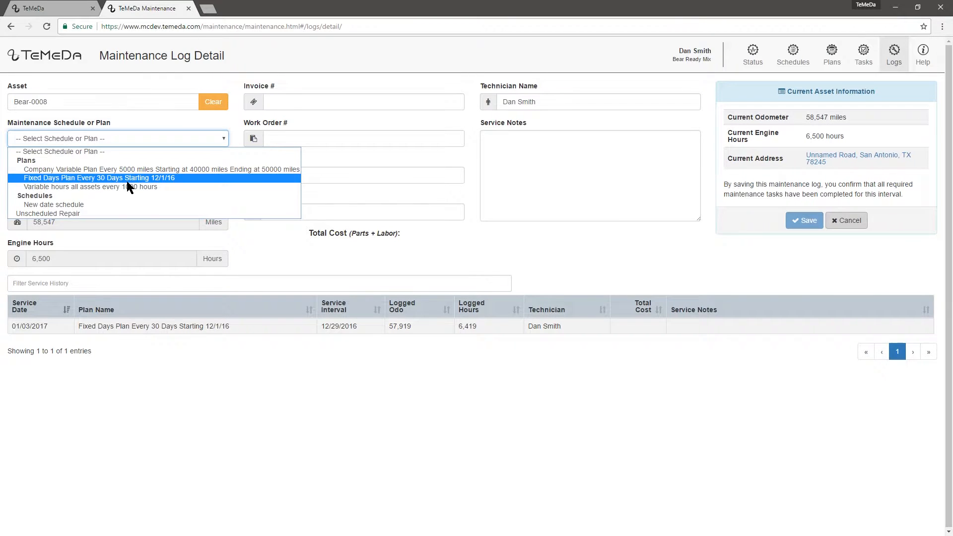
left_click(150, 180)
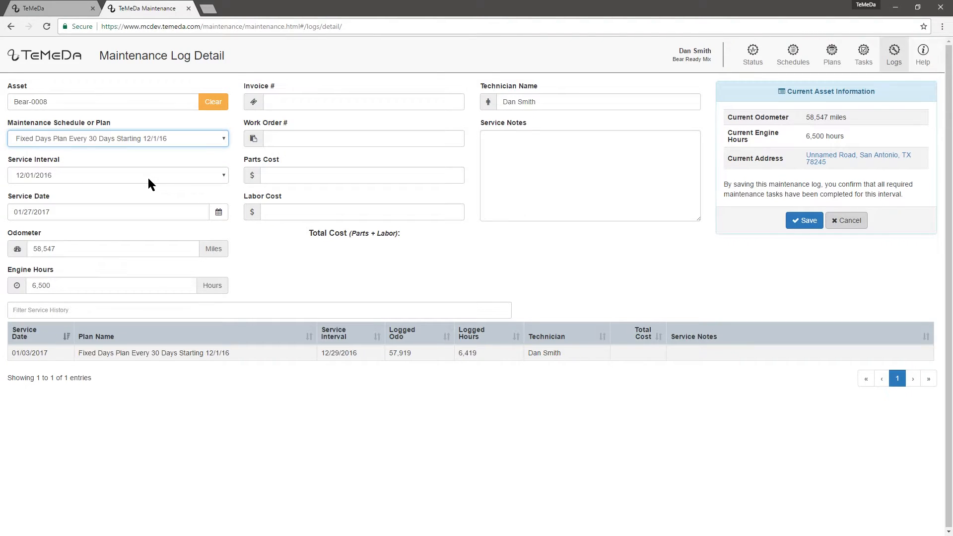
left_click(147, 177)
left_click(148, 214)
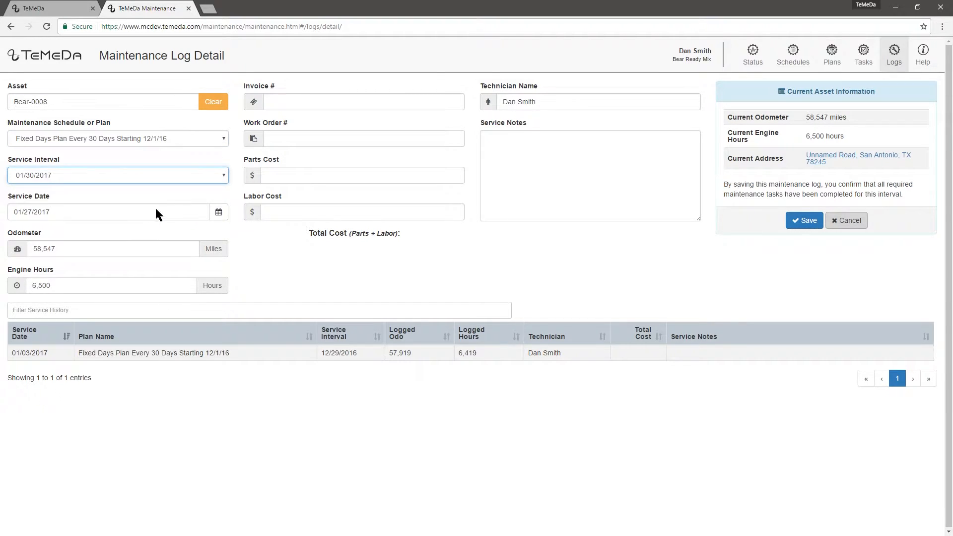
left_click(219, 214)
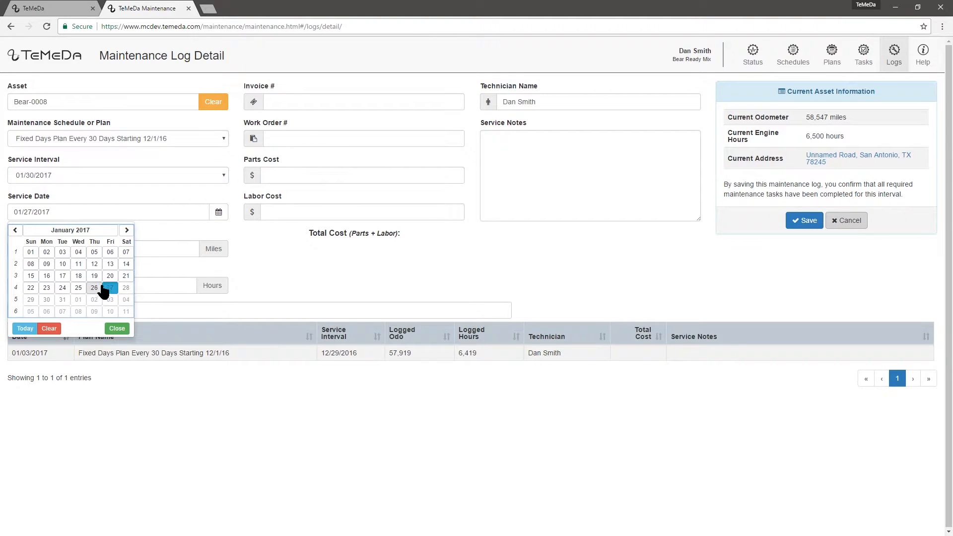
left_click(95, 288)
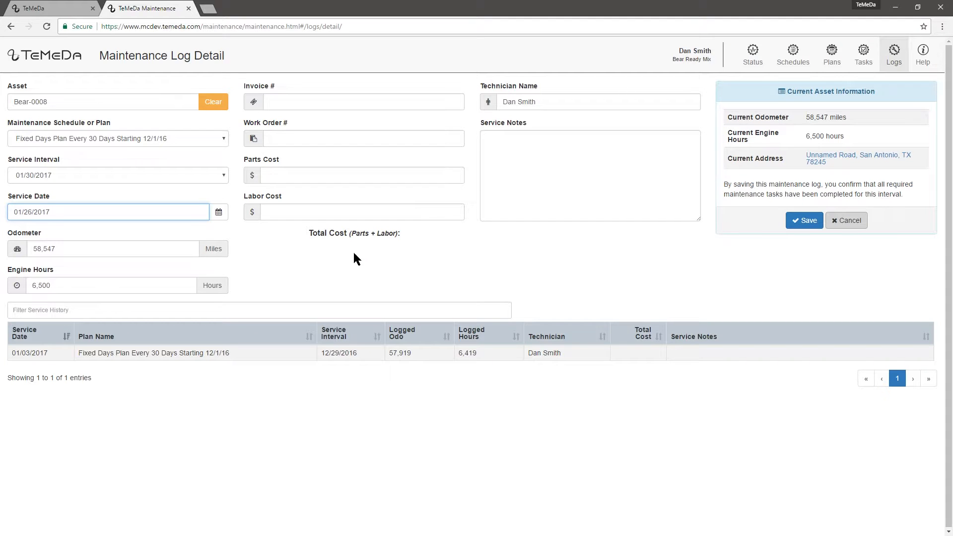
Step: Enter invoice inv1234, work order wo1234, parts 123.45, labor 345.67, and paste the service notes
left_click(310, 101)
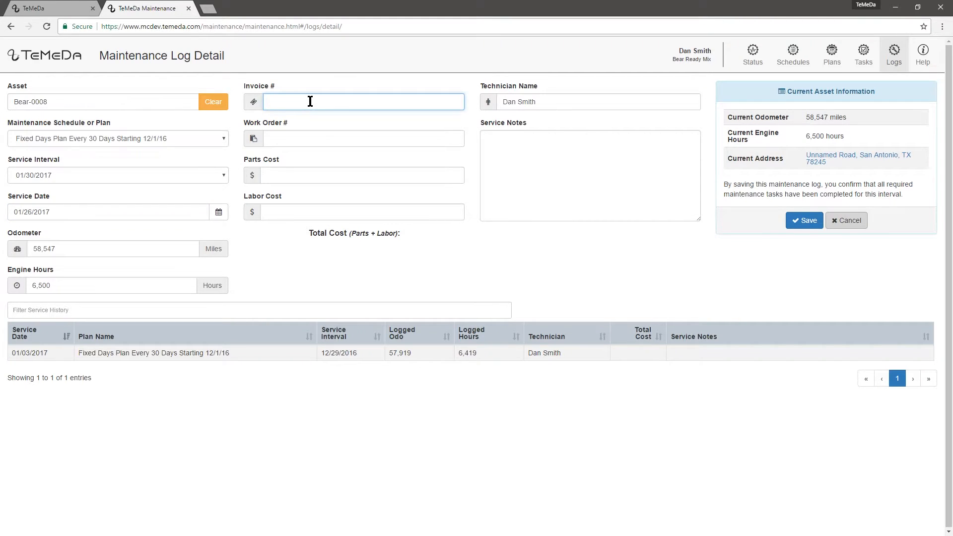
type("inv1234")
left_click(308, 138)
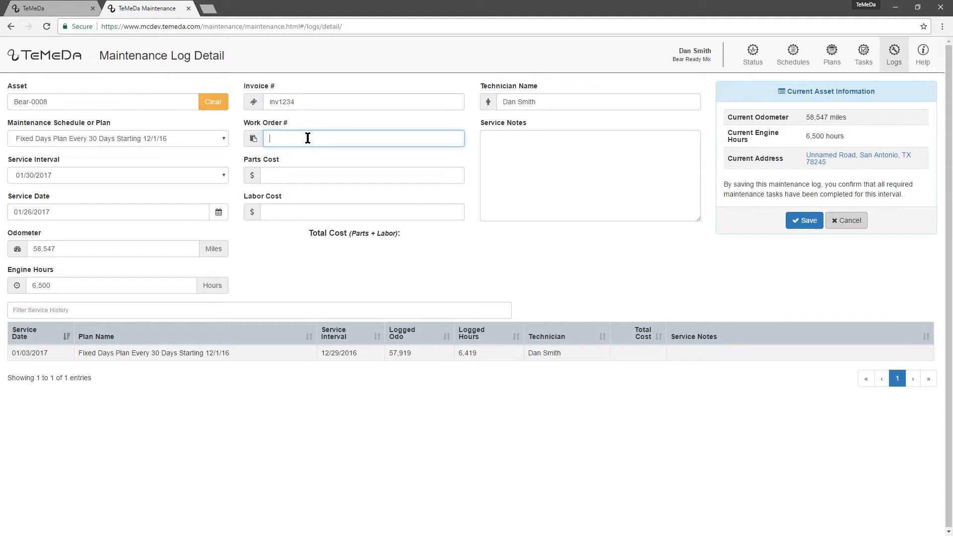
type("wo1234")
left_click(304, 175)
type("123.45")
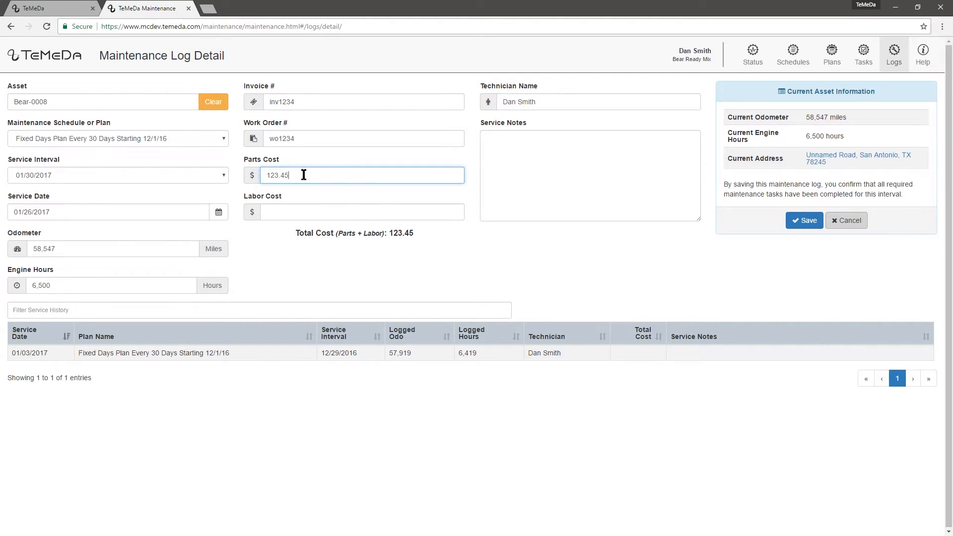
left_click(300, 211)
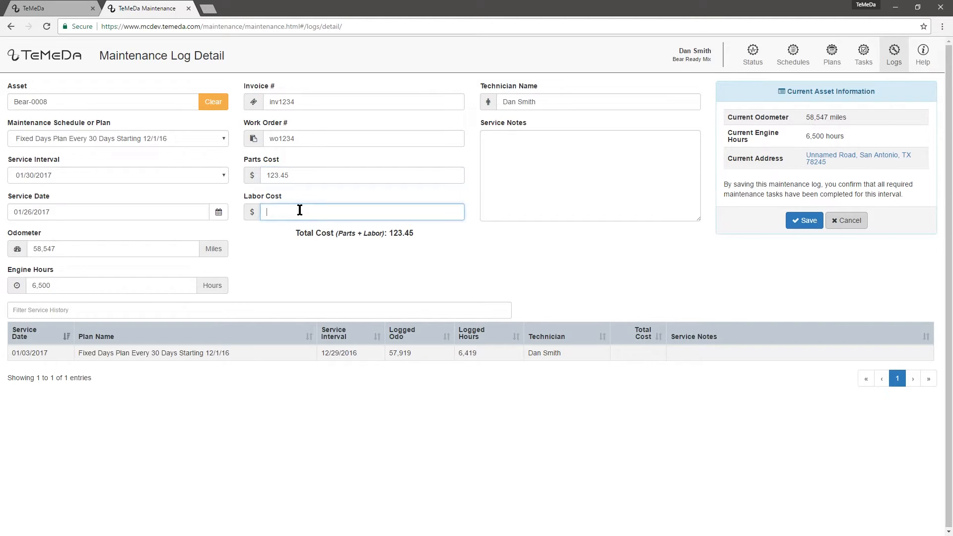
type("345.67")
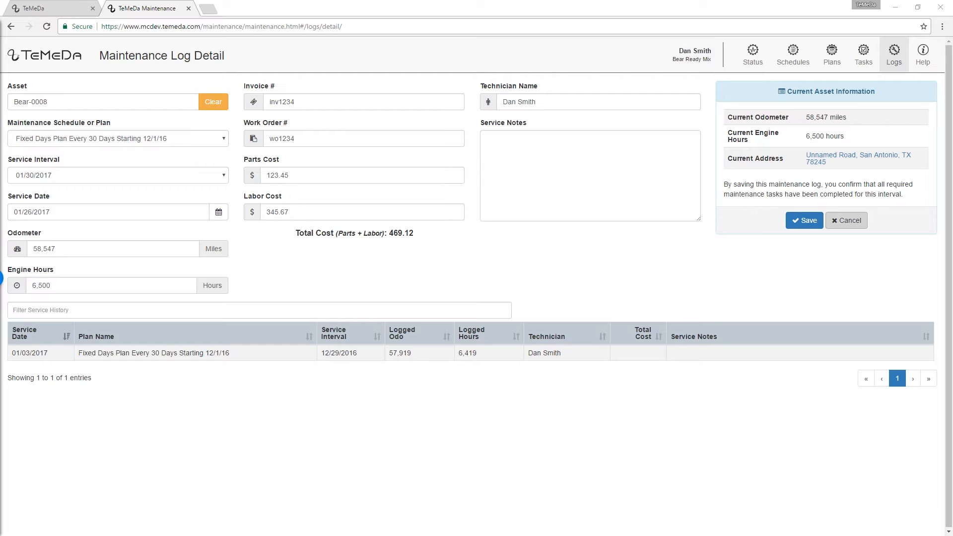
left_click(511, 183)
type("Checked the fluids & tire pressures. Everything seemed to be good except the transmission fluid, recommend that we flush and replace.")
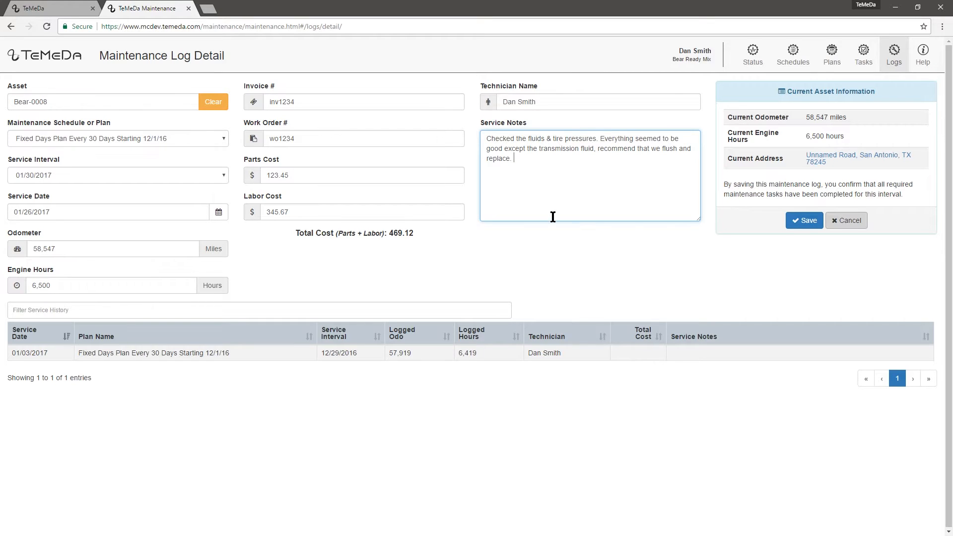
Step: Save the Bear-0008 maintenance log totalling $469.12
left_click(796, 229)
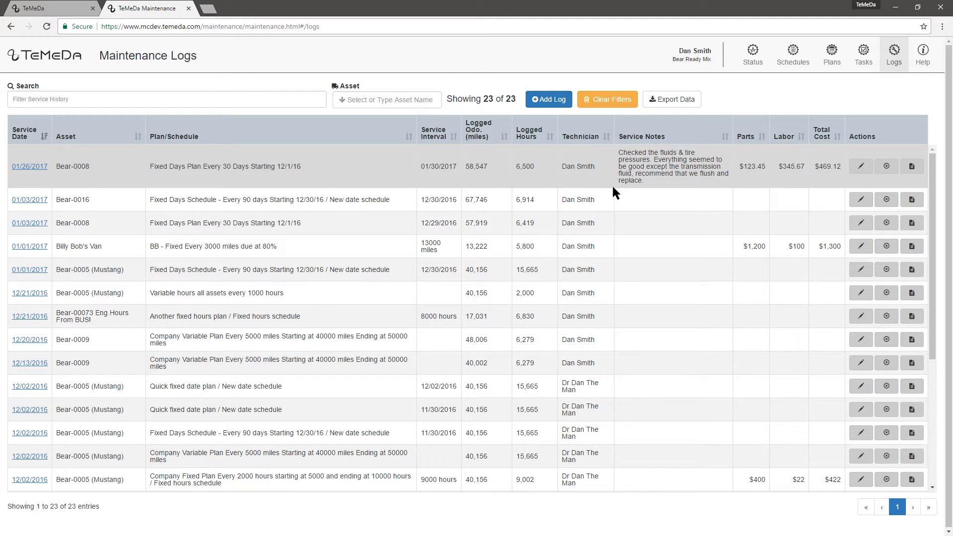
Step: Change the new log's invoice number from inv1234 to inv1237 and save it
left_click(860, 166)
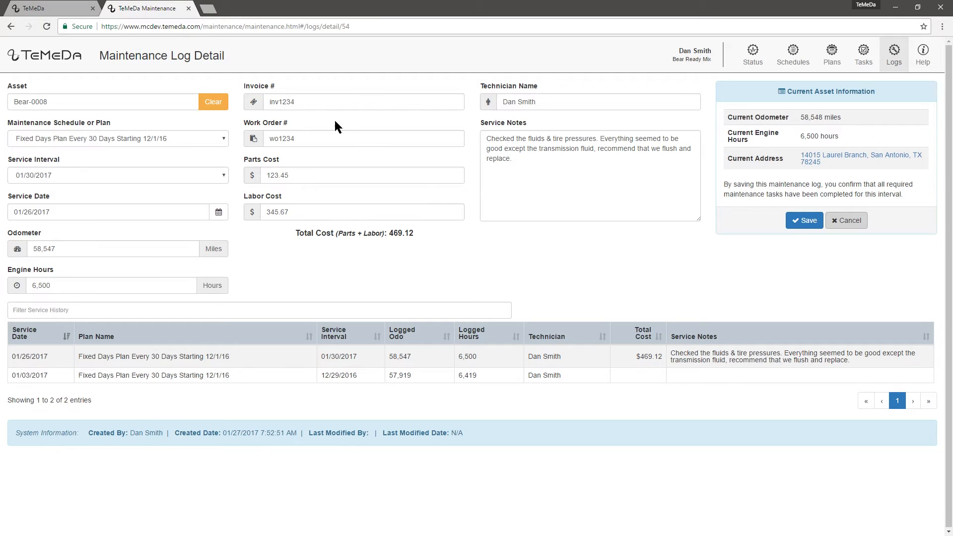
left_click(325, 102)
key("BackSpace")
type("7")
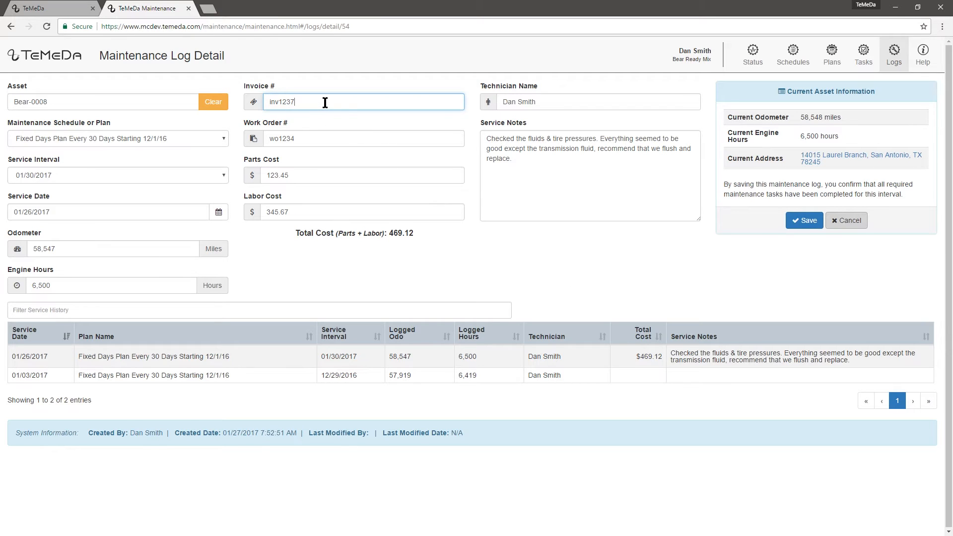
left_click(805, 221)
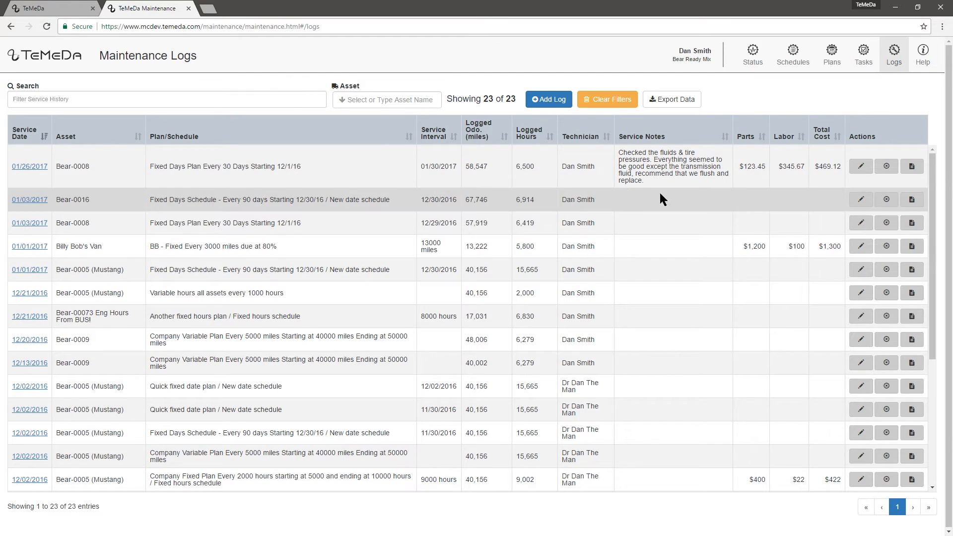
Step: Delete the 01/26/2017 Bear-0008 log and confirm the deletion
left_click(887, 167)
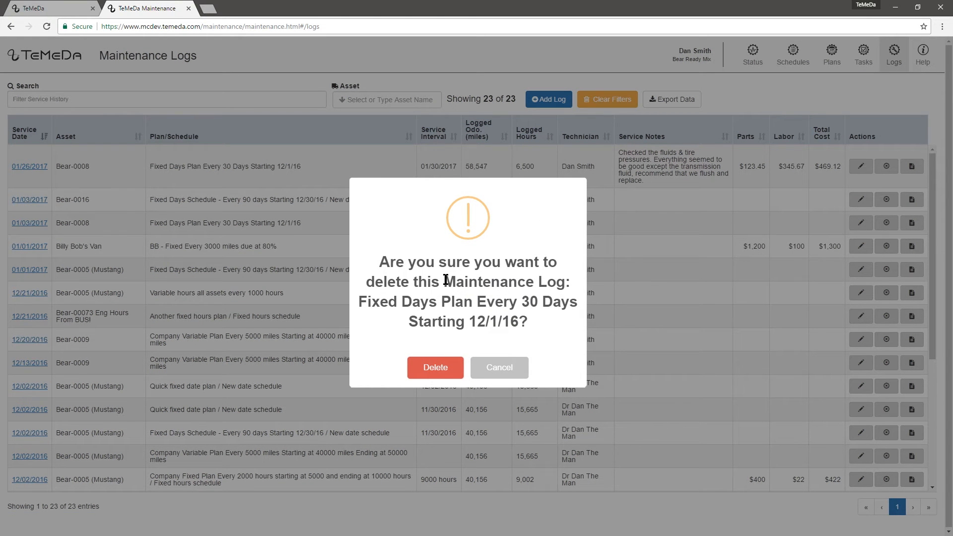
left_click(435, 369)
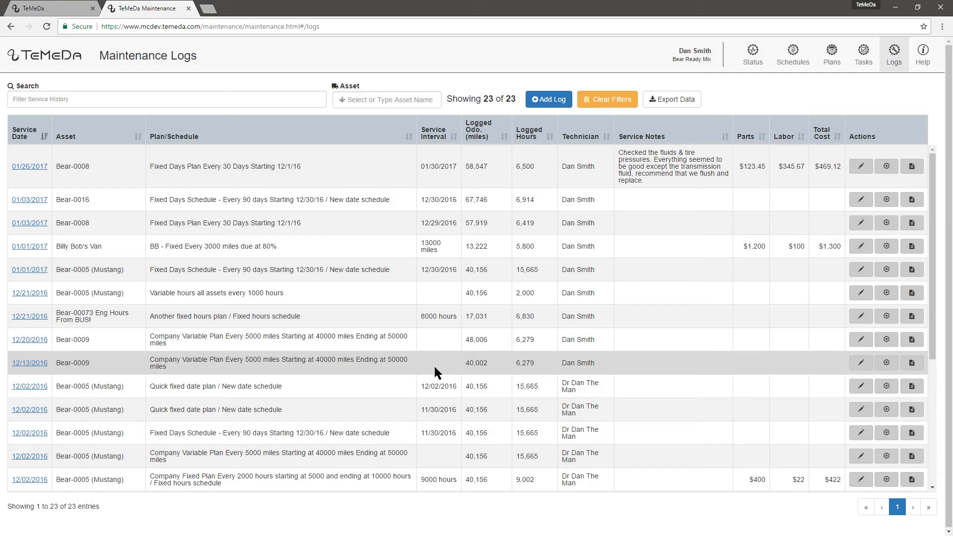